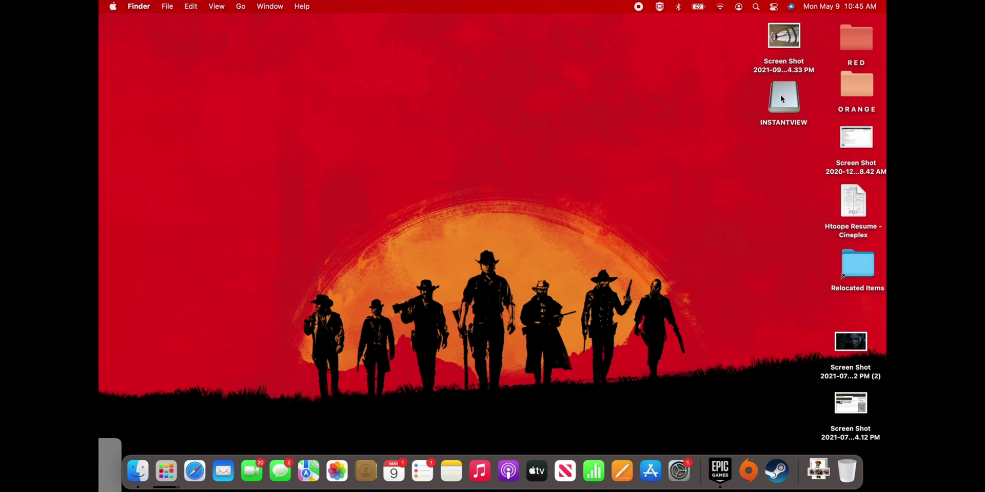
Search for the SM76x driver and scroll to SiliconMotion's macOS InstantView V3.11 R01 download listing
double_click(785, 102)
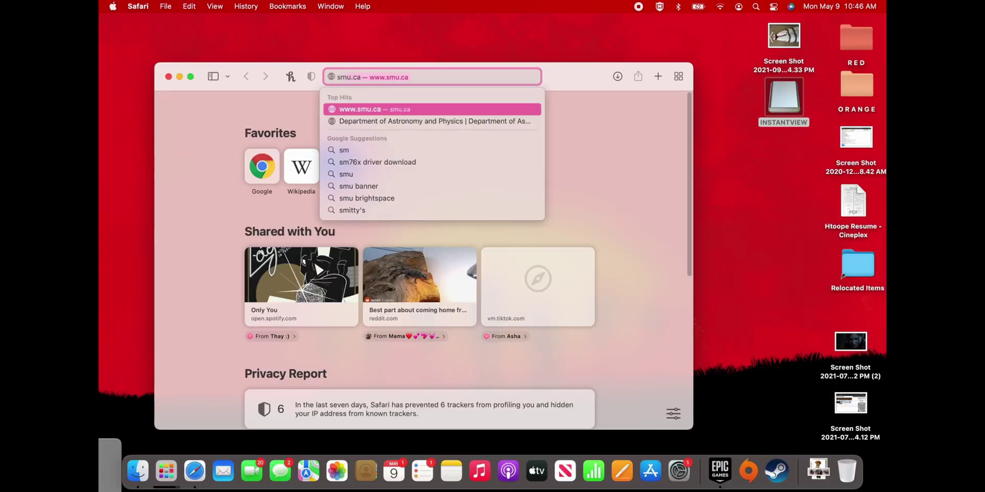
text(6)
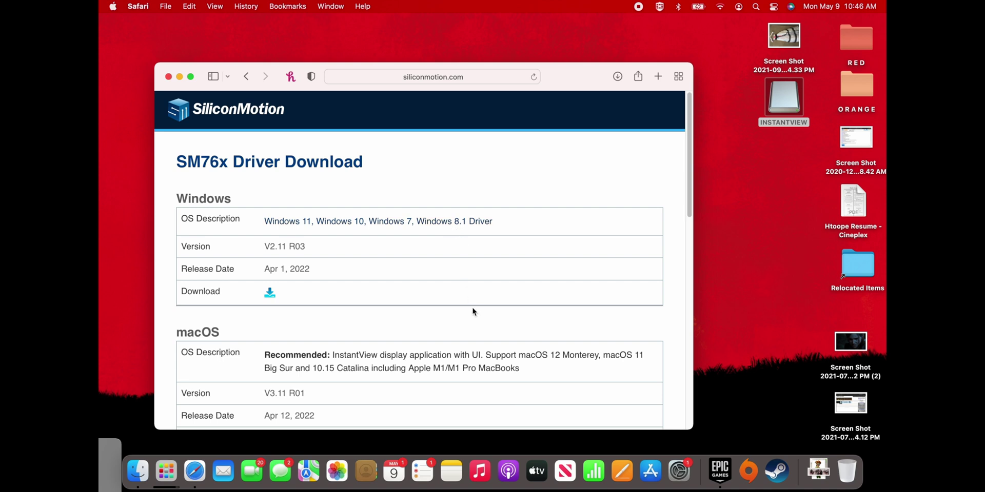
scroll(473, 308, down, 5)
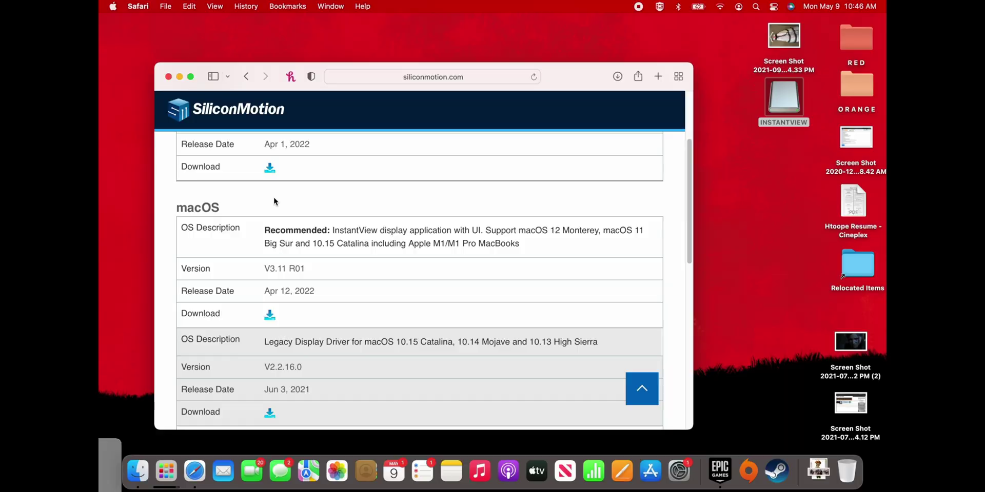
scroll(302, 246, down, 1)
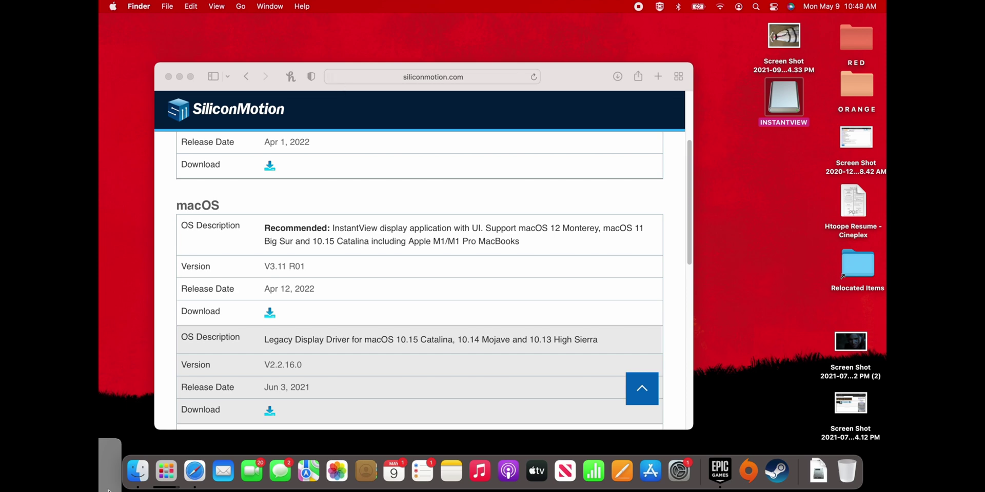
Show the Downloads folder in a new Finder window and quit Safari
click(136, 471)
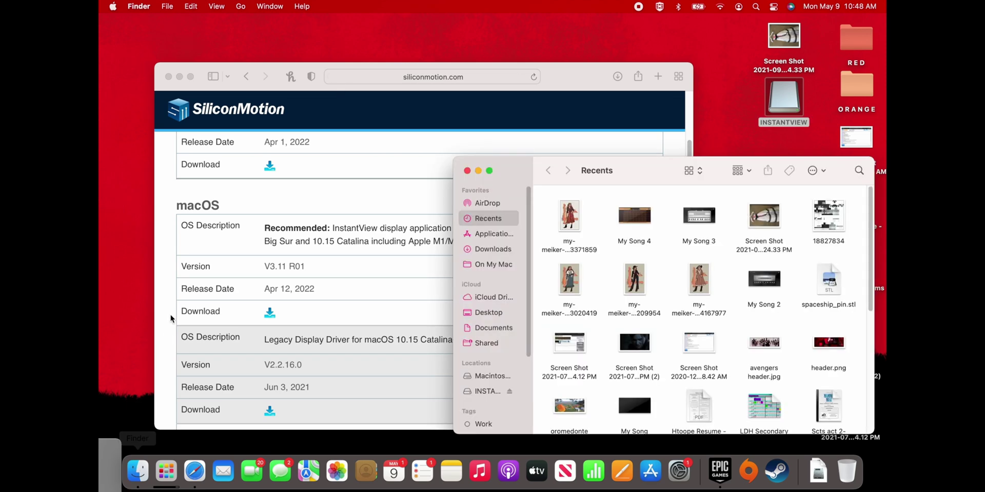
click(489, 250)
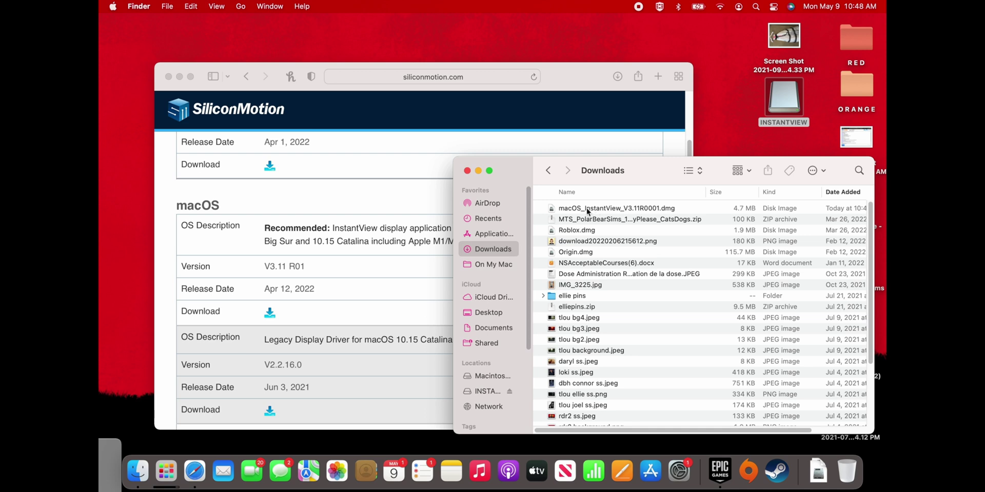
click(269, 66)
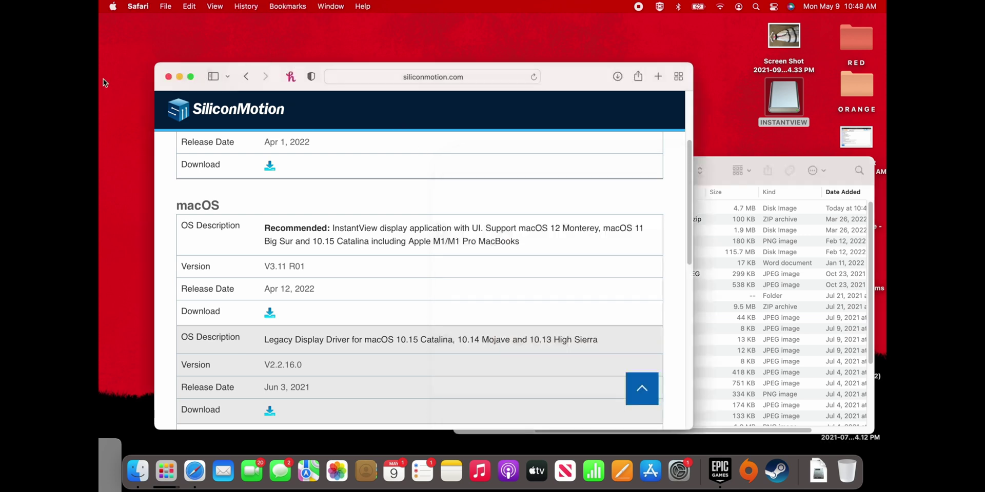
click(132, 6)
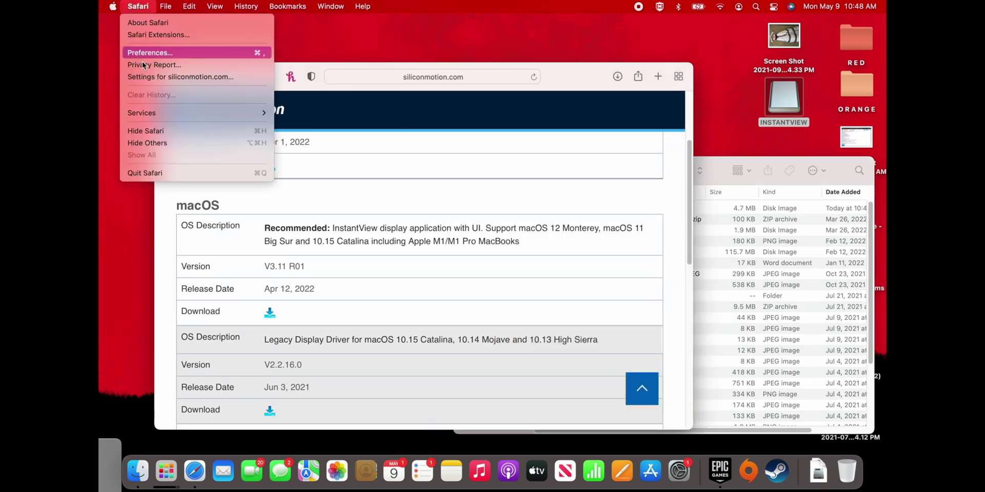
click(160, 173)
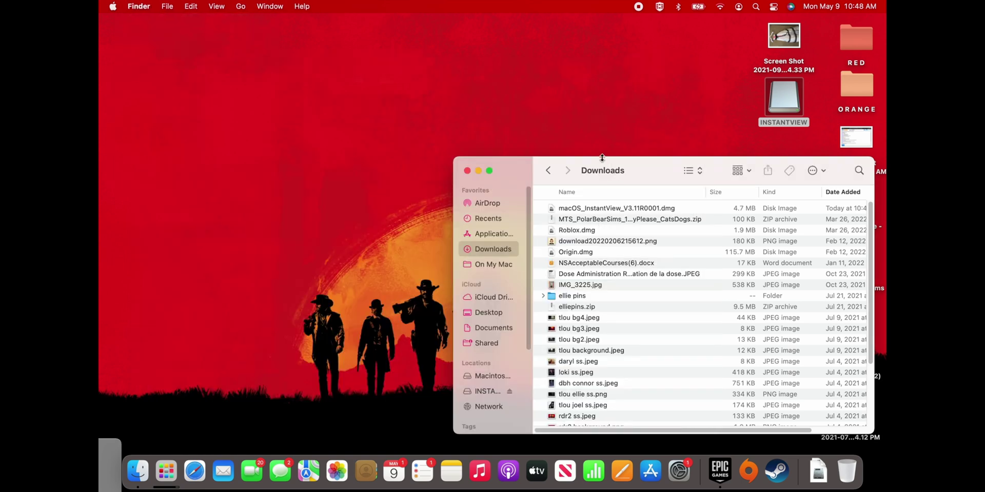
Mount the InstantView V3.11 R01 disk image, copy macOS InstantView into Applications, and launch it
double_click(594, 208)
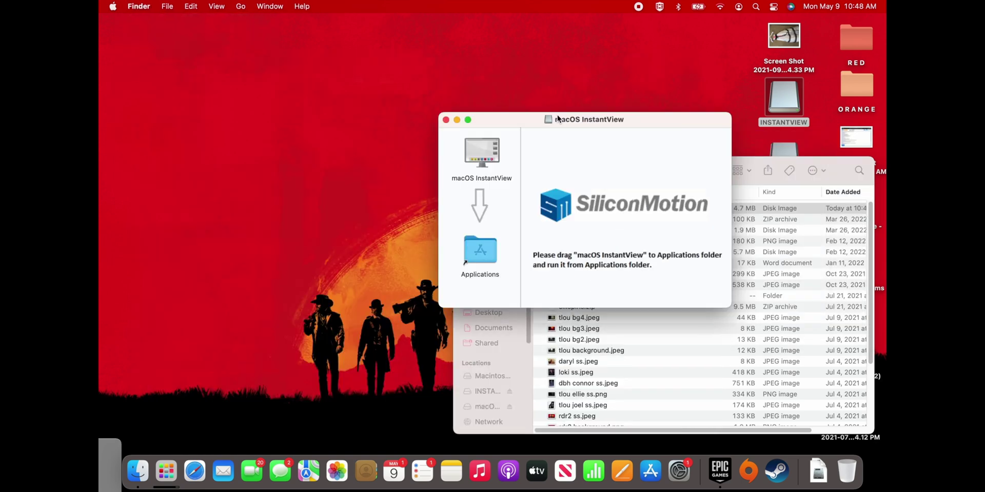
drag(685, 141, 339, 65)
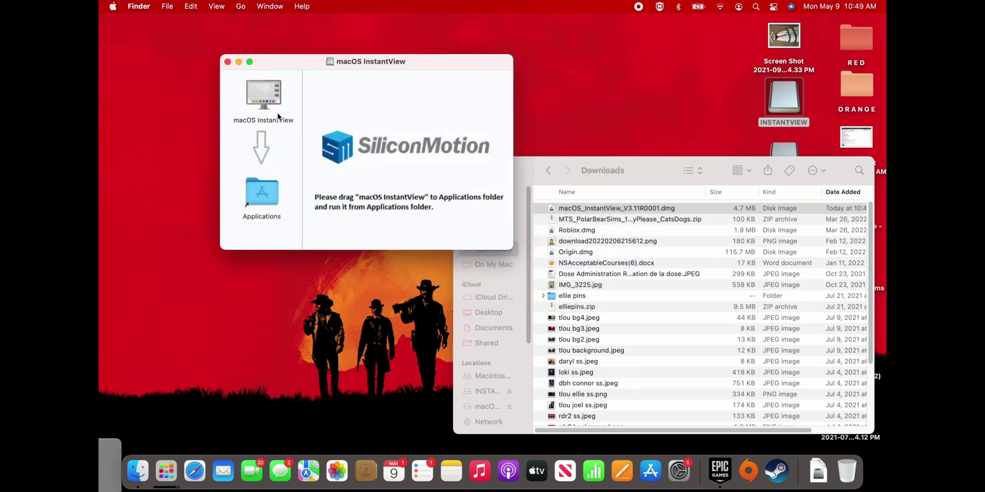
drag(260, 93, 254, 99)
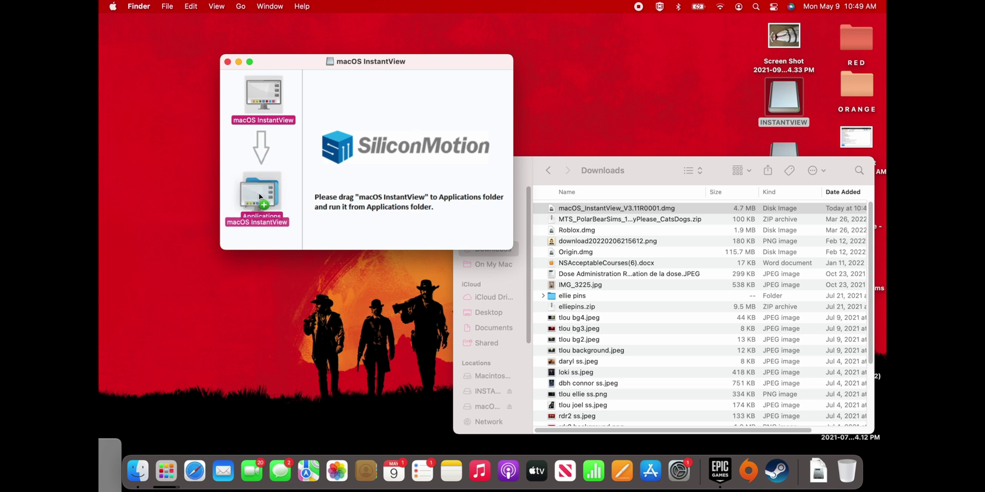
drag(266, 190, 252, 95)
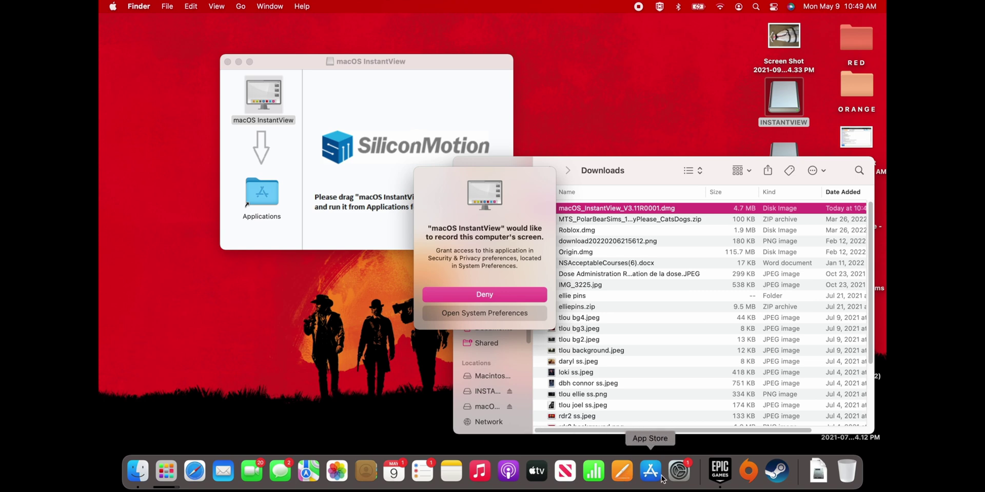
Go to Security & Privacy's Screen Recording list and unlock it with the admin password
click(678, 471)
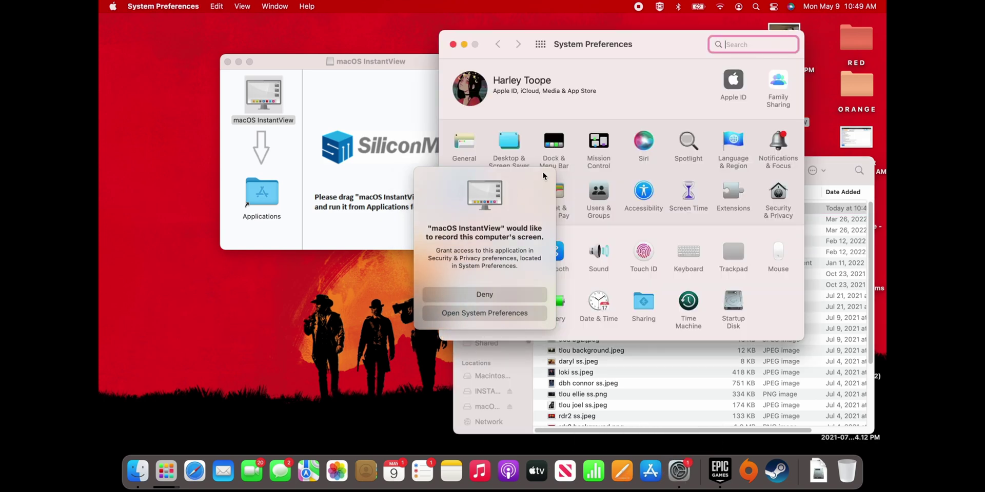
drag(601, 44, 523, 29)
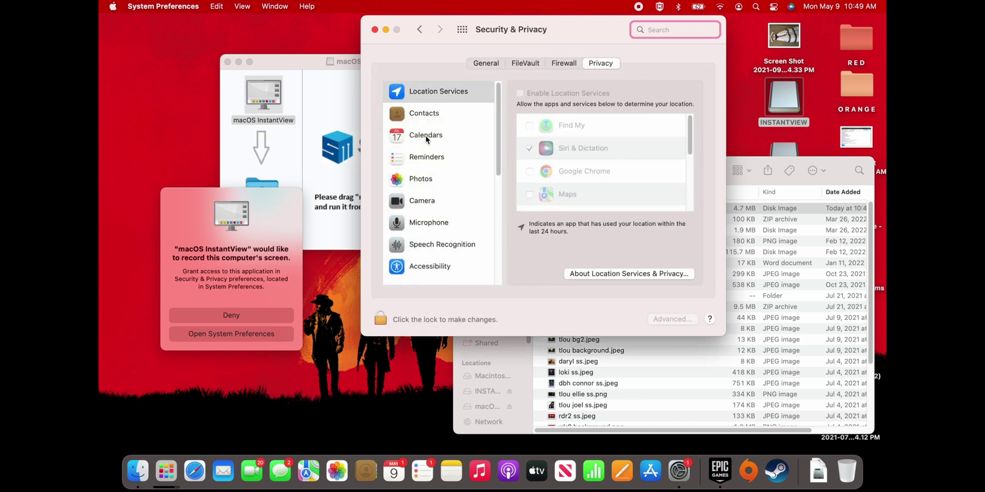
scroll(425, 154, down, 2)
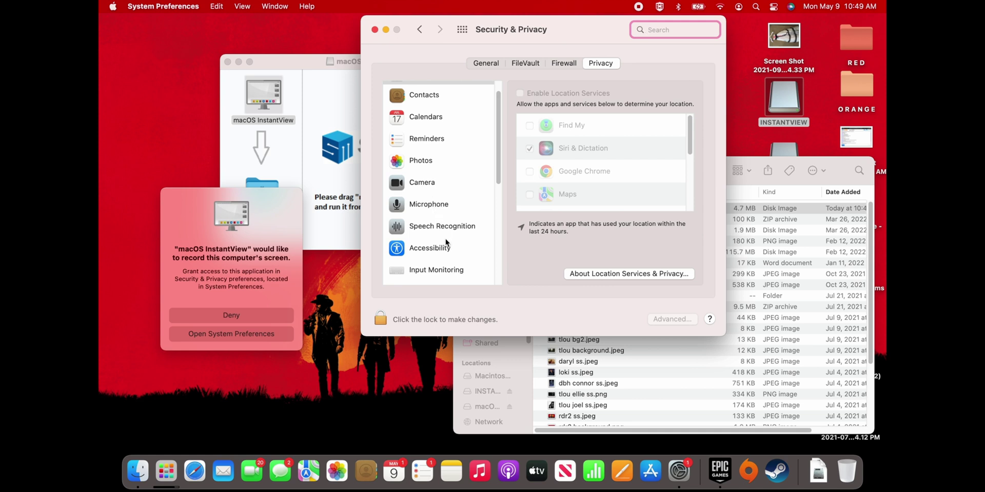
scroll(442, 239, down, 2)
scroll(440, 238, down, 1)
scroll(440, 238, down, 1)
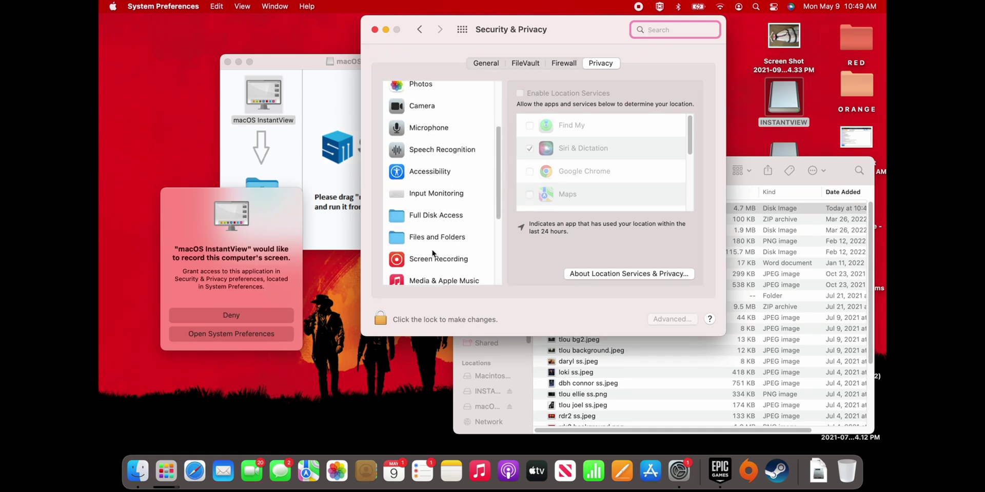
click(437, 261)
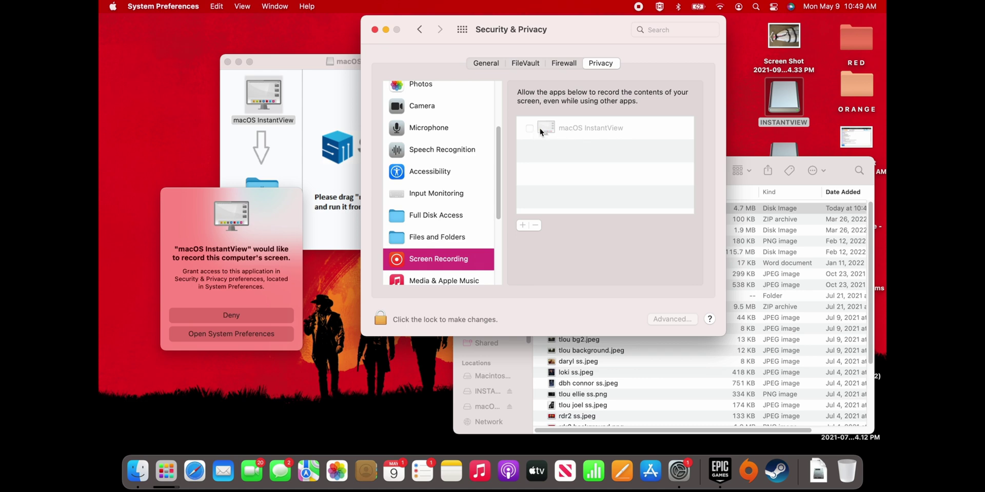
click(380, 319)
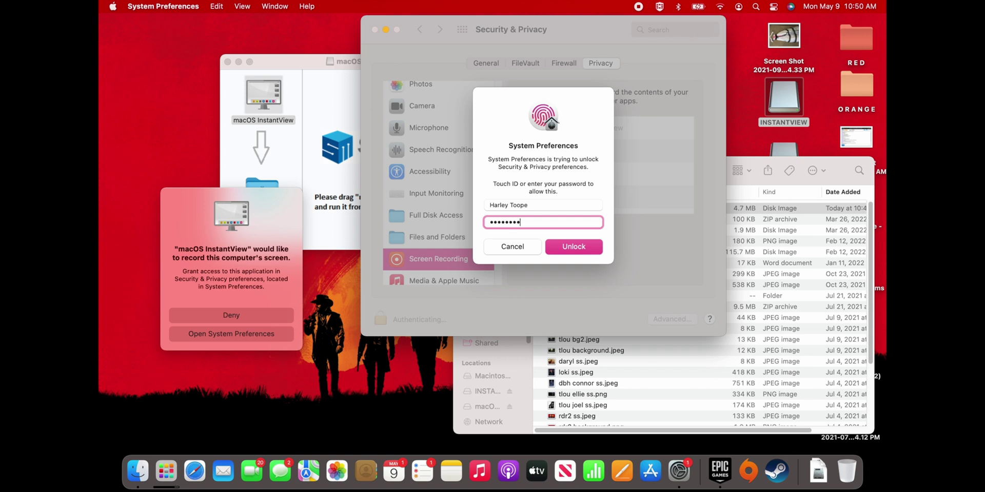
key(Return)
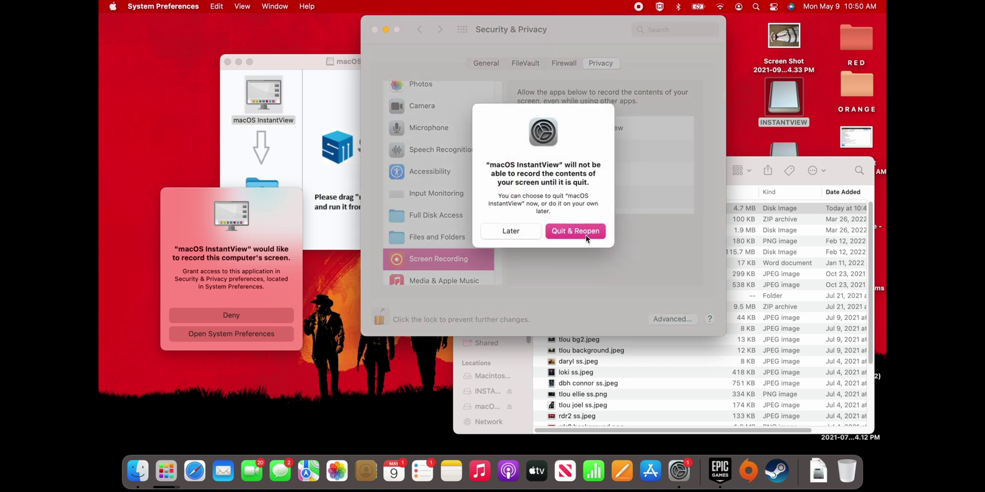
click(580, 234)
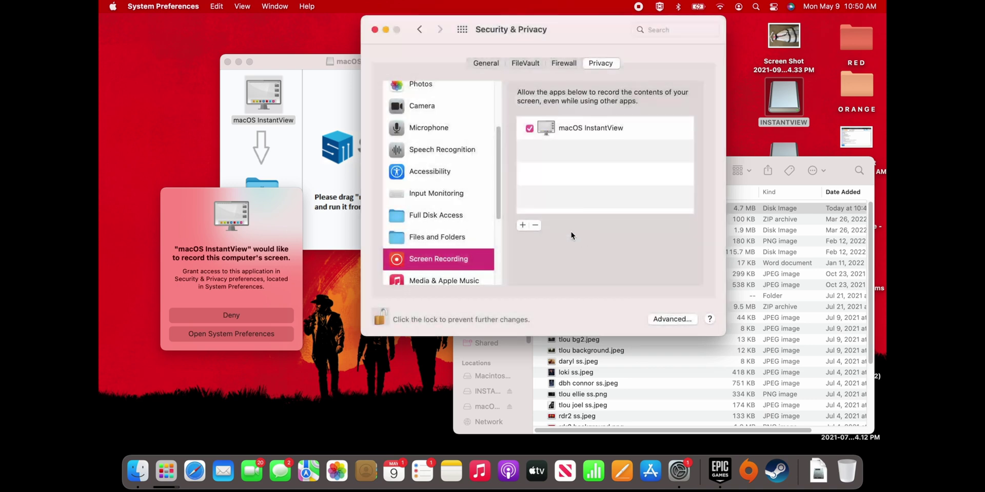